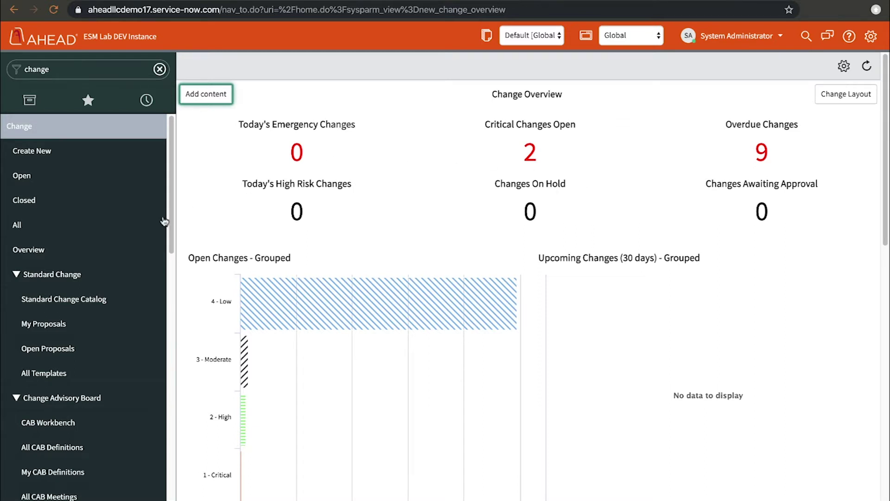
- Open the Standard Change Catalog from the Change navigator
{"action": "left_click", "coordinate": [84, 308]}
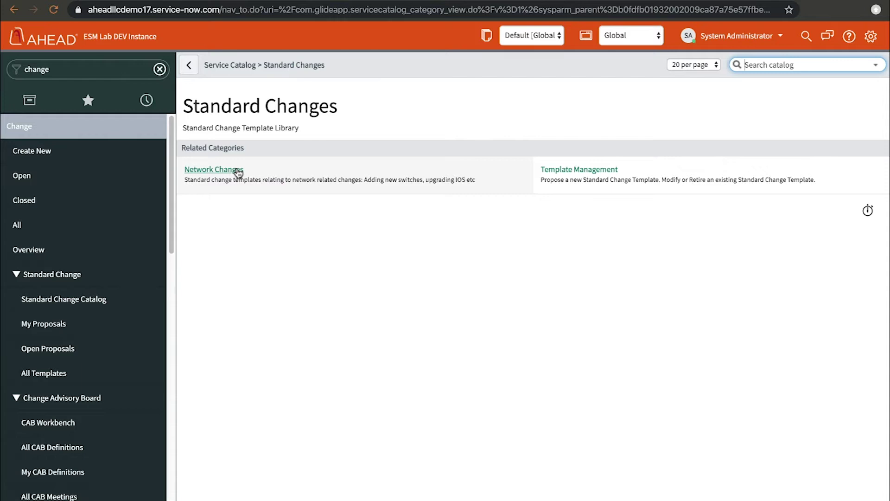
- Open the Network Changes category to see the Ansible - Add ACL template
{"action": "left_click", "coordinate": [237, 170]}
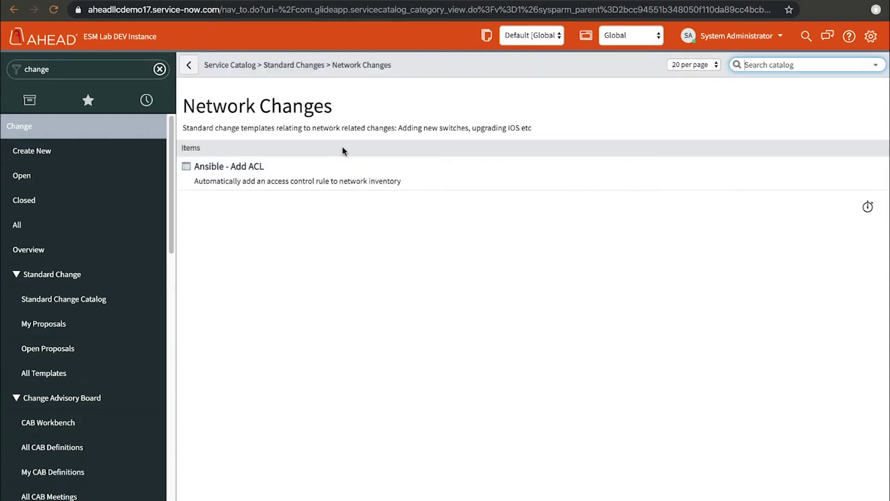
- Start an Ansible - Add ACL change and check its prefilled ACL fields, such as port 9,010 and tcp
{"action": "left_click", "coordinate": [259, 167]}
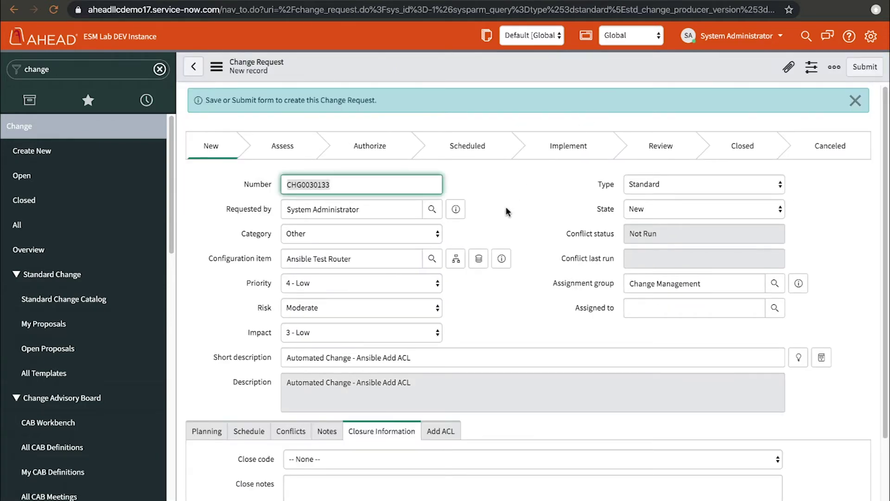
{"action": "scroll", "coordinate": [505, 206], "scroll_direction": "down", "scroll_amount": 1}
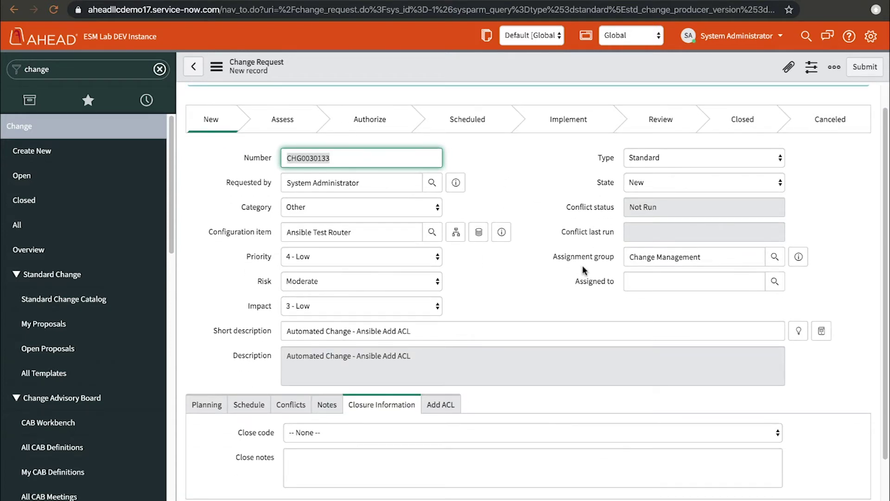
{"action": "left_click", "coordinate": [445, 407]}
{"action": "scroll", "coordinate": [549, 390], "scroll_direction": "down", "scroll_amount": 3}
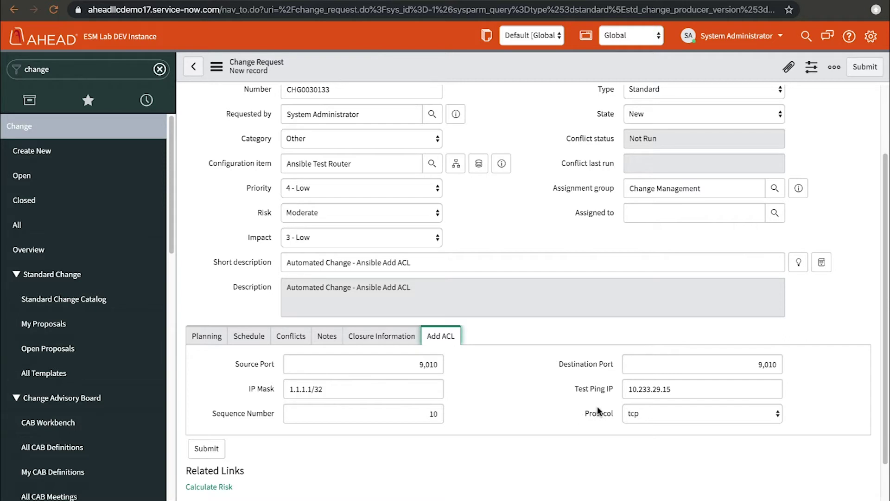
{"action": "scroll", "coordinate": [595, 333], "scroll_direction": "up", "scroll_amount": 1}
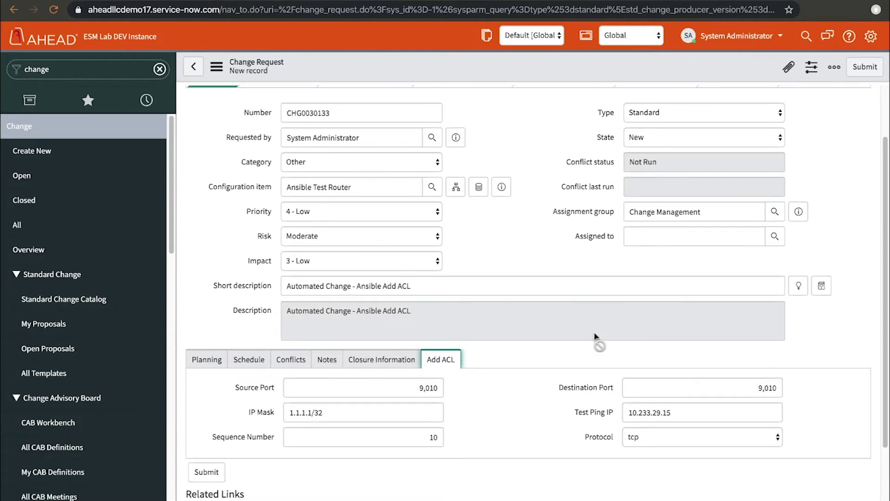
{"action": "scroll", "coordinate": [595, 352], "scroll_direction": "up", "scroll_amount": 3}
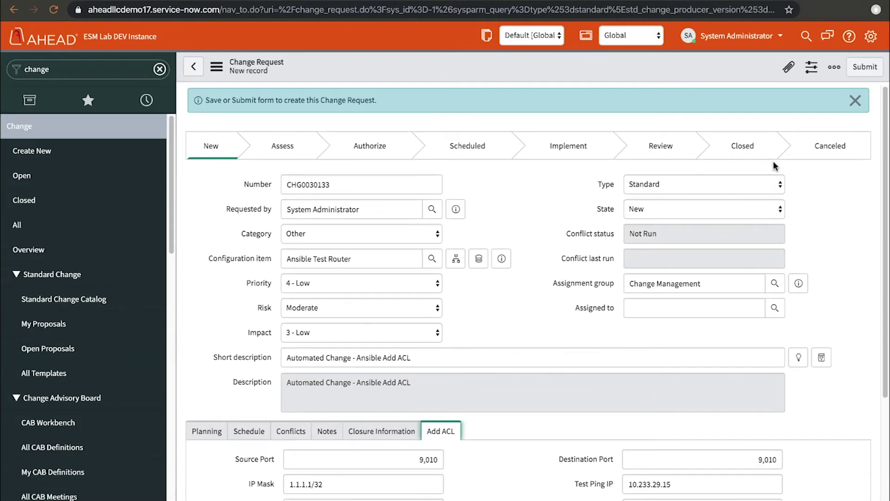
- Submit the Add ACL change, reopen CHG0030133 from the banner, and move it to Scheduled
{"action": "left_click", "coordinate": [870, 70]}
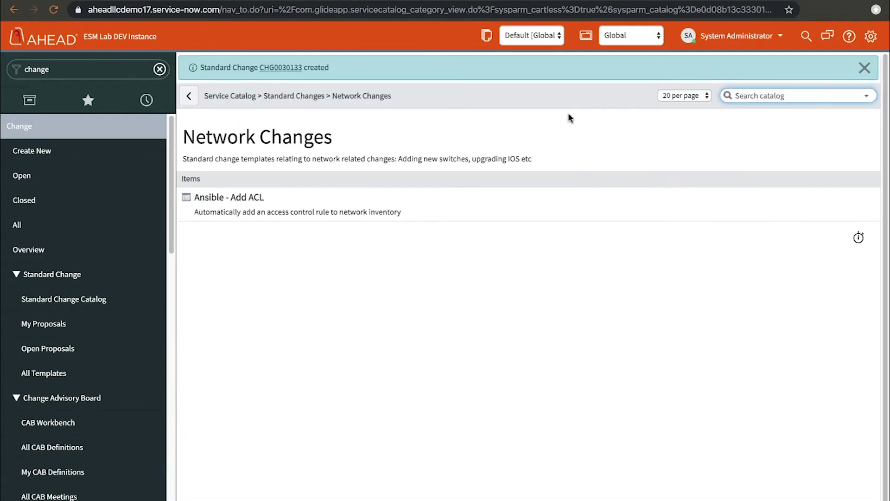
{"action": "left_click", "coordinate": [291, 67]}
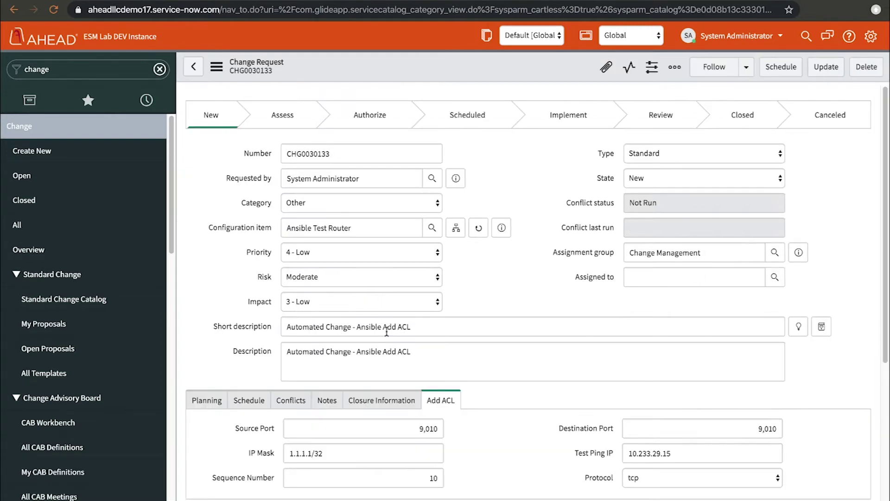
{"action": "scroll", "coordinate": [475, 346], "scroll_direction": "down", "scroll_amount": 2}
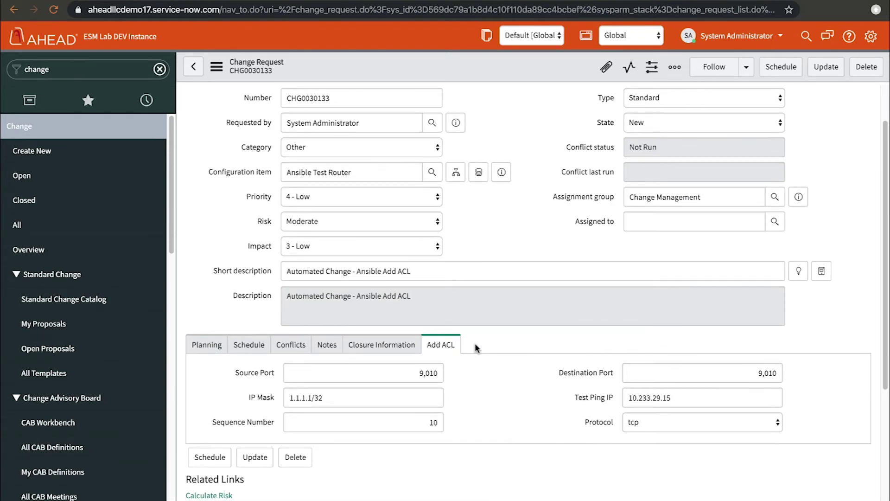
{"action": "scroll", "coordinate": [510, 246], "scroll_direction": "up", "scroll_amount": 2}
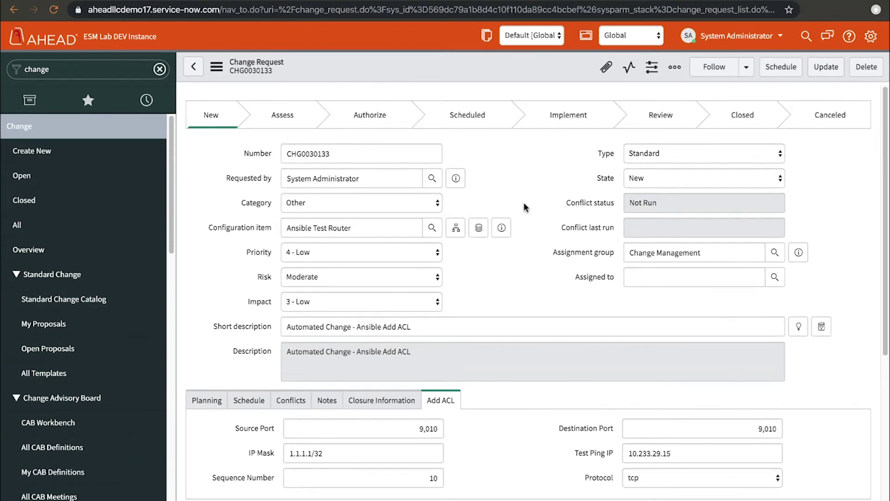
{"action": "left_click", "coordinate": [780, 67]}
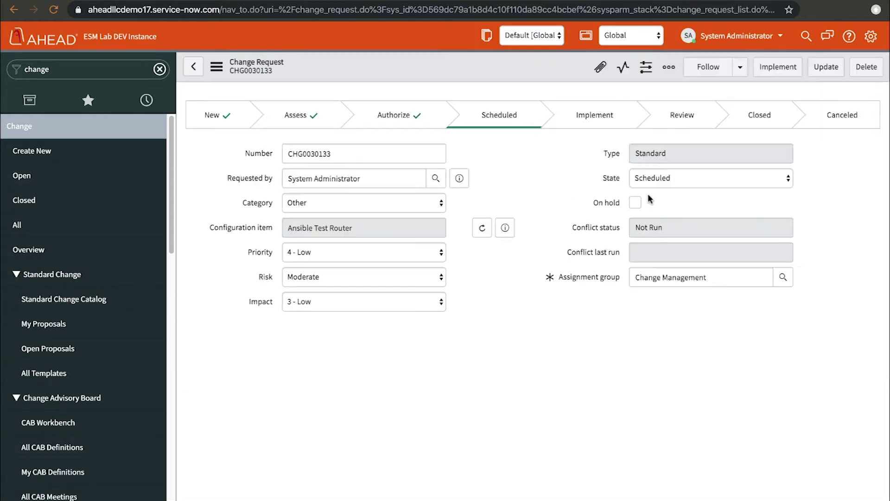
- Move CHG0030133 to Implement, watch its activity log until ACL job 124 completes and it closes, then open that job's AWX record
{"action": "left_click", "coordinate": [774, 67]}
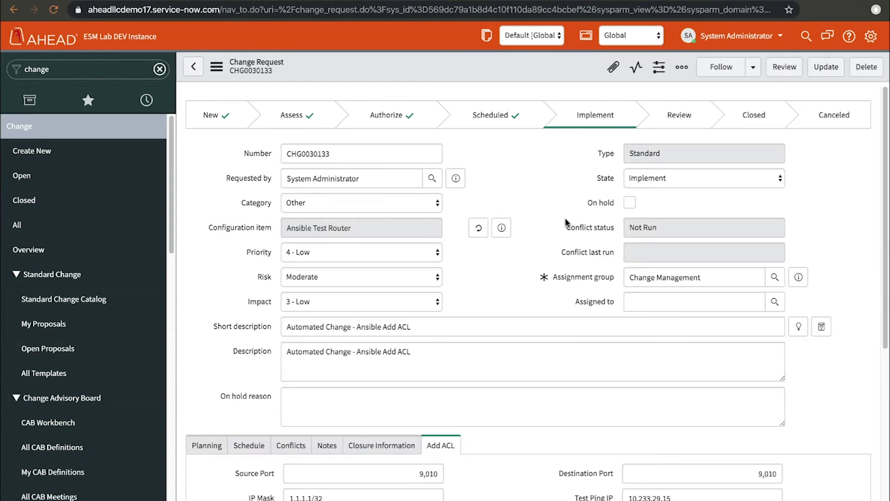
{"action": "scroll", "coordinate": [473, 320], "scroll_direction": "down", "scroll_amount": 1}
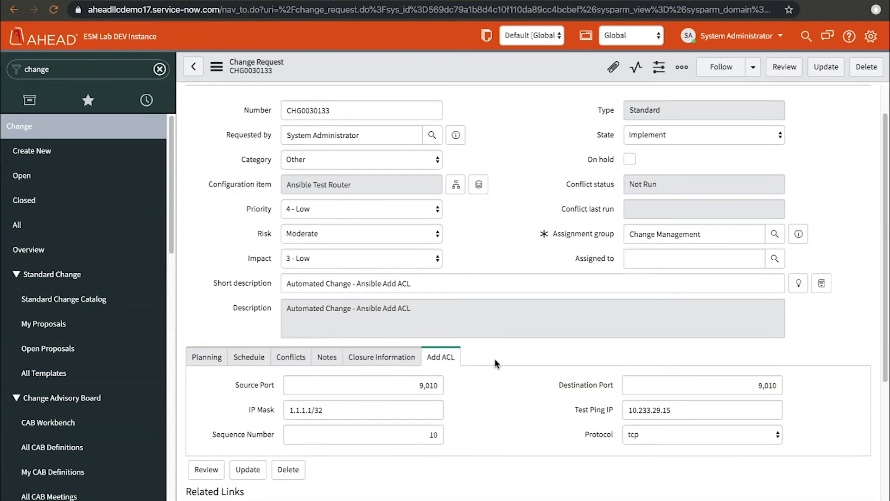
{"action": "left_click", "coordinate": [328, 362]}
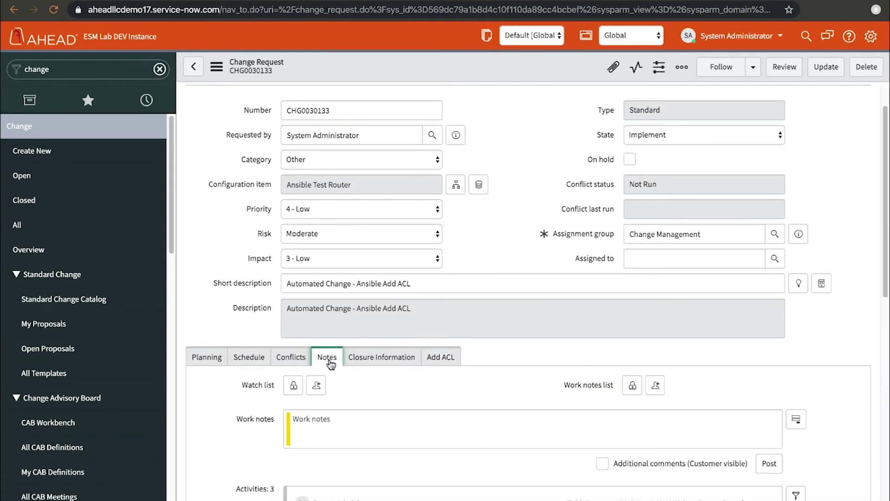
{"action": "scroll", "coordinate": [495, 381], "scroll_direction": "down", "scroll_amount": 2}
{"action": "scroll", "coordinate": [495, 382], "scroll_direction": "down", "scroll_amount": 3}
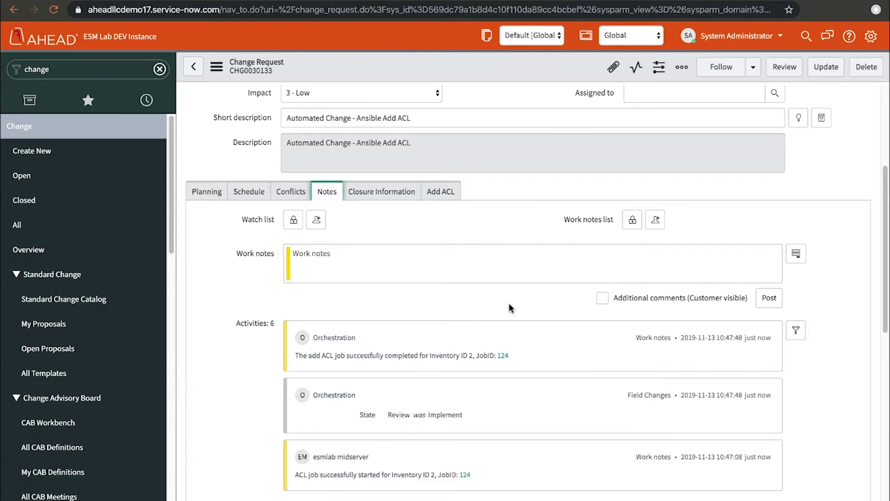
{"action": "scroll", "coordinate": [555, 308], "scroll_direction": "down", "scroll_amount": 2}
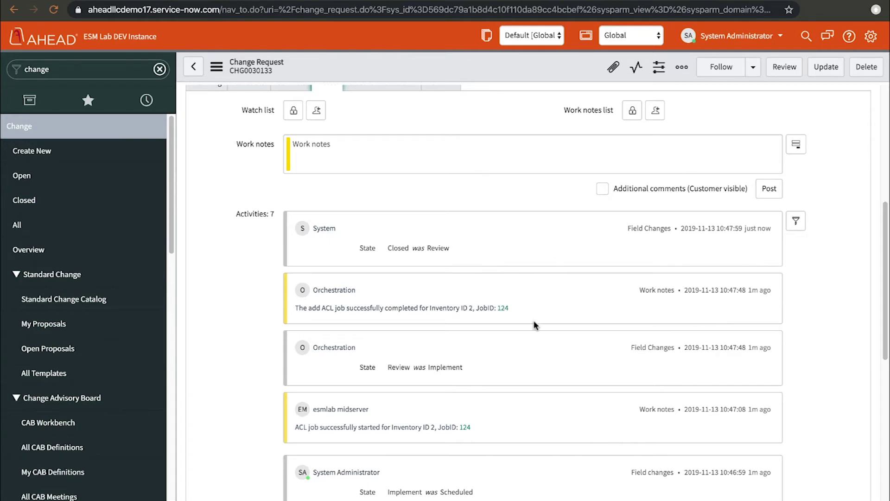
{"action": "left_click", "coordinate": [504, 308]}
{"action": "scroll", "coordinate": [441, 191], "scroll_direction": "up", "scroll_amount": 1}
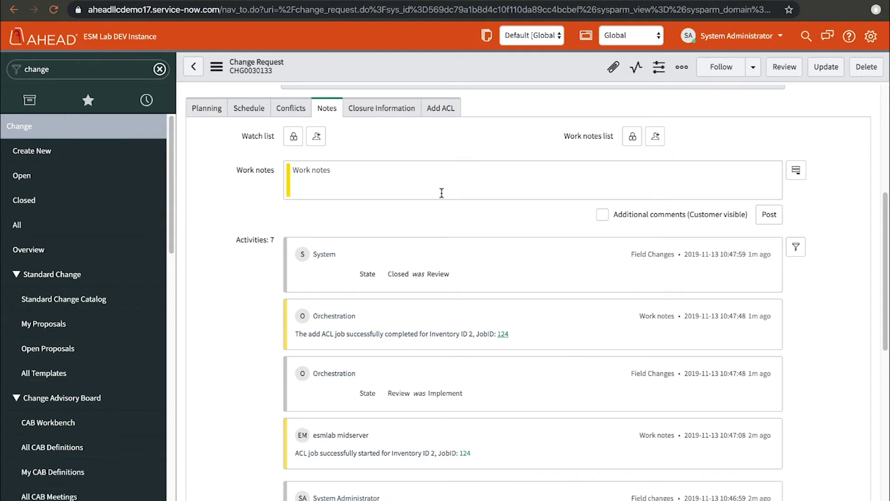
{"action": "left_click", "coordinate": [93, 301]}
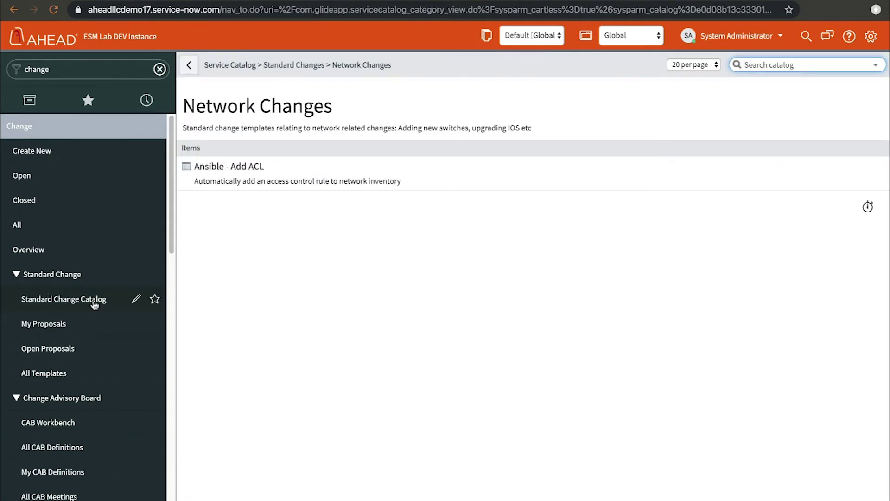
- Start another Ansible - Add ACL change from Standard Changes > Network Changes
{"action": "left_click", "coordinate": [94, 304]}
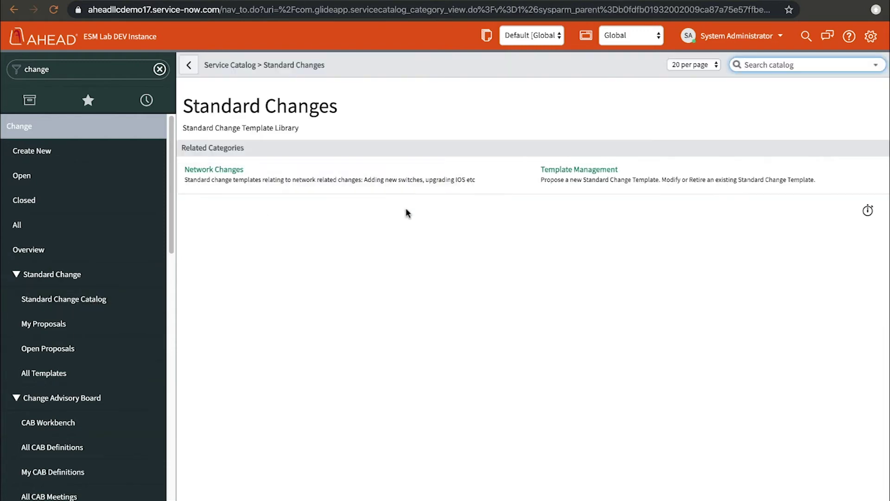
{"action": "left_click", "coordinate": [234, 172]}
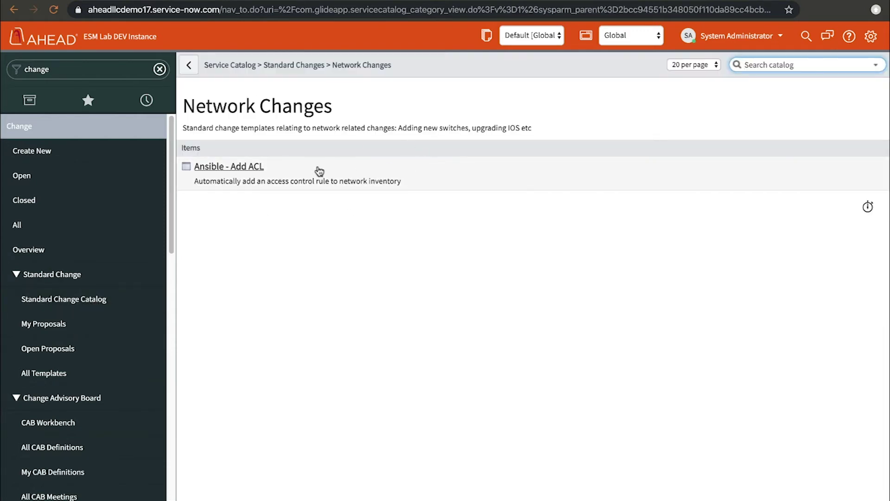
{"action": "left_click", "coordinate": [253, 166]}
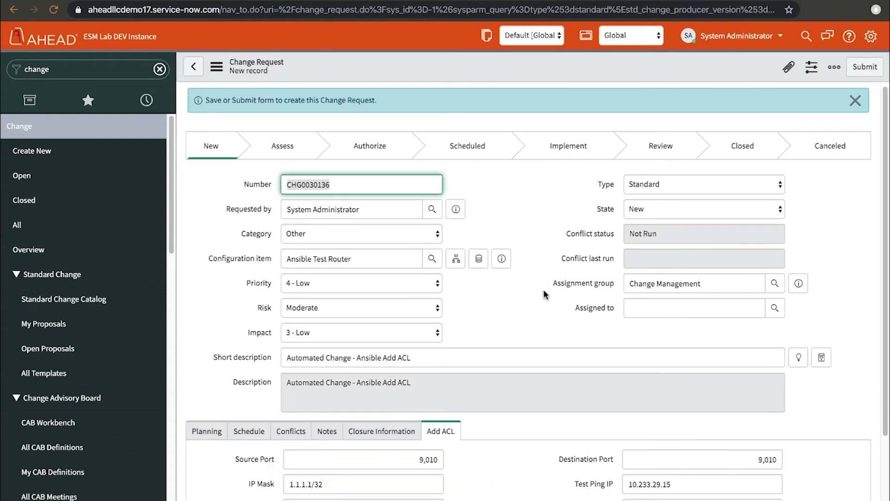
{"action": "scroll", "coordinate": [545, 294], "scroll_direction": "down", "scroll_amount": 1}
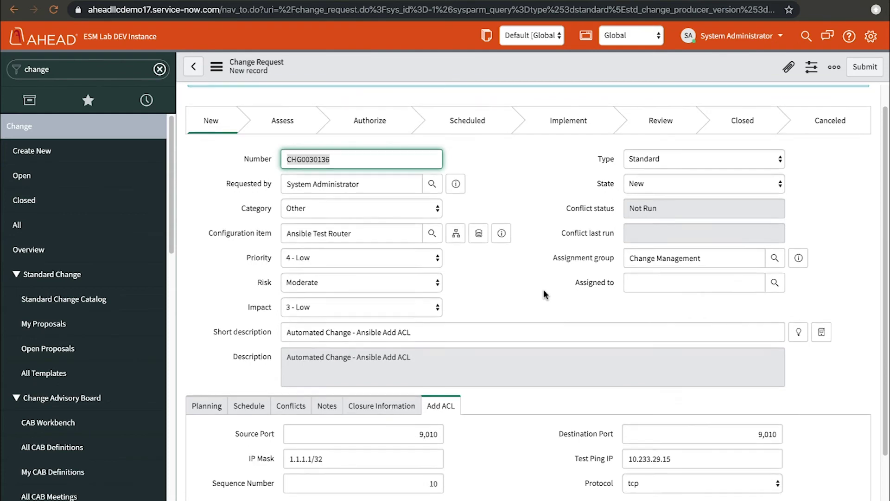
{"action": "scroll", "coordinate": [544, 289], "scroll_direction": "down", "scroll_amount": 2}
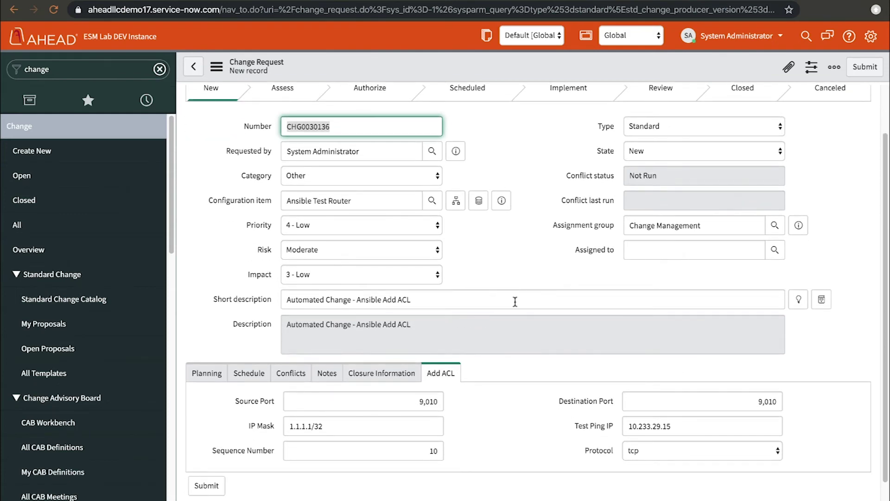
{"action": "scroll", "coordinate": [513, 301], "scroll_direction": "down", "scroll_amount": 2}
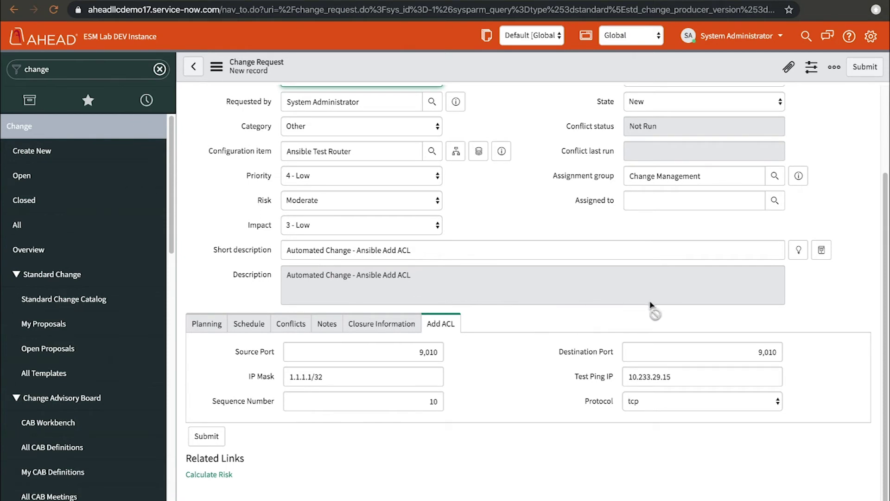
- Change the Test Ping IP to 1.2.3.4 and submit the change request
{"action": "left_click", "coordinate": [678, 375]}
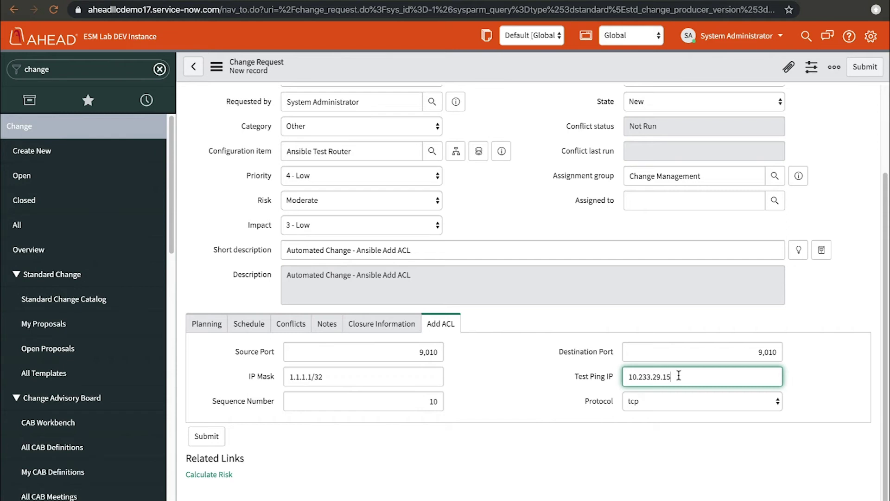
{"action": "key", "text": "BackSpace"}
{"action": "key", "text": "BackSpace"}
{"action": "key", "text": "BackSpace"}
{"action": "key", "text": "BackSpace"}
{"action": "key", "text": "BackSpace"}
{"action": "key", "text": "BackSpace"}
{"action": "key", "text": "BackSpace"}
{"action": "key", "text": "BackSpace"}
{"action": "key", "text": "BackSpace"}
{"action": "key", "text": "BackSpace"}
{"action": "key", "text": "BackSpace"}
{"action": "type", "text": ".1"}
{"action": "type", "text": "."}
{"action": "key", "text": "BackSpace"}
{"action": "key", "text": "BackSpace"}
{"action": "type", "text": "2.3.4"}
{"action": "scroll", "coordinate": [805, 150], "scroll_direction": "up", "scroll_amount": 2}
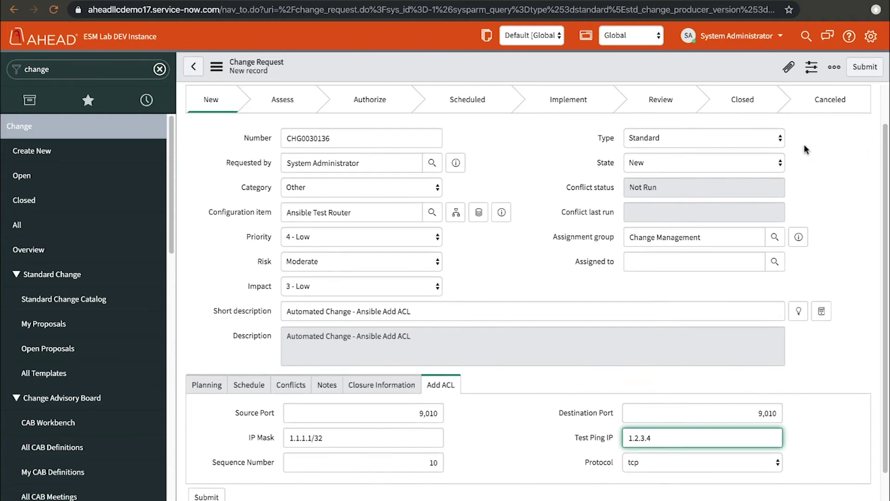
{"action": "scroll", "coordinate": [805, 149], "scroll_direction": "up", "scroll_amount": 2}
{"action": "left_click", "coordinate": [865, 68]}
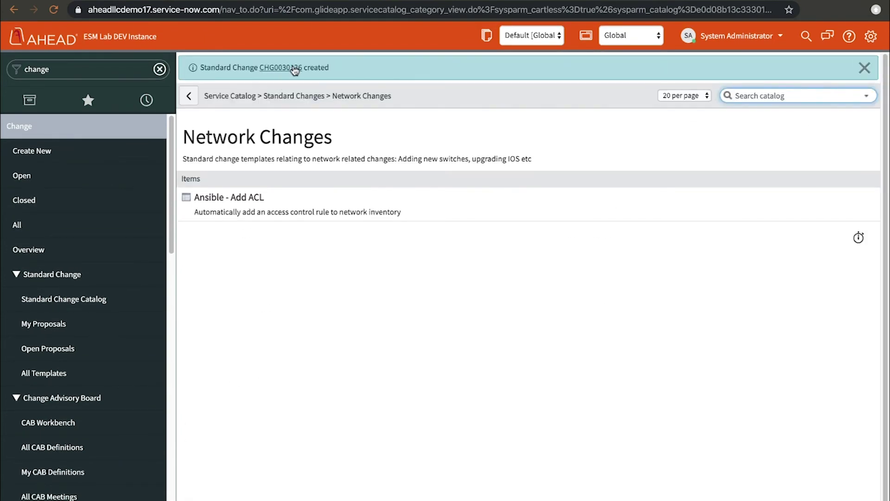
- Open CHG0030136 from the banner, move it to Scheduled, then on to Implement
{"action": "left_click", "coordinate": [294, 69]}
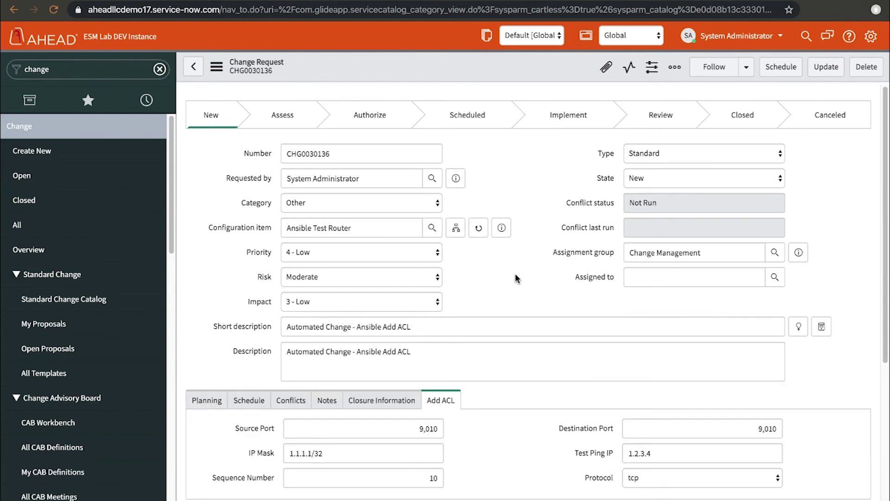
{"action": "scroll", "coordinate": [514, 296], "scroll_direction": "down", "scroll_amount": 2}
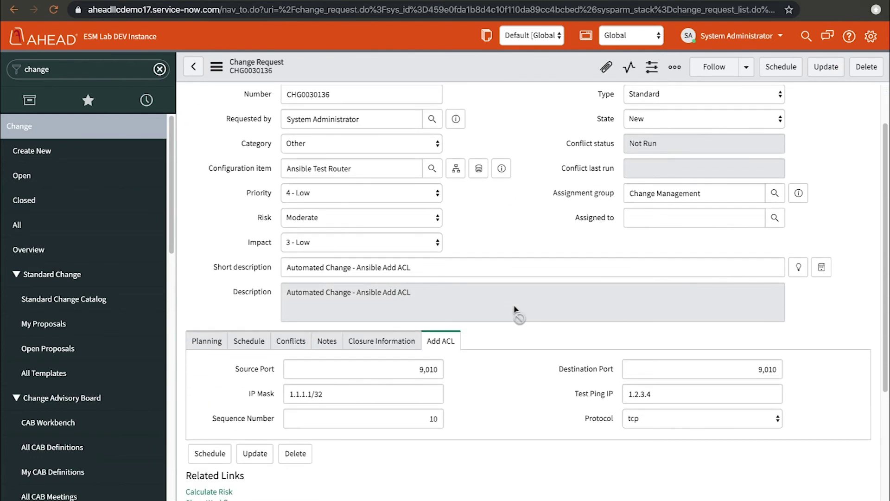
{"action": "left_click", "coordinate": [780, 70]}
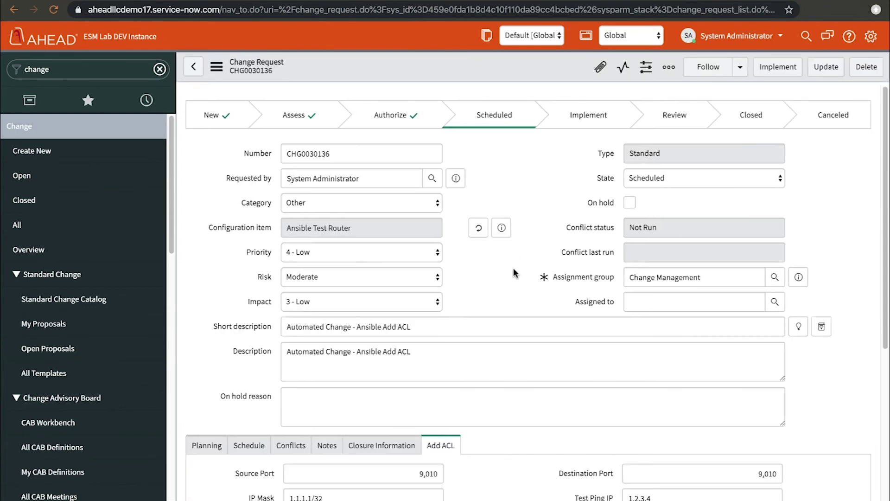
{"action": "scroll", "coordinate": [505, 282], "scroll_direction": "down", "scroll_amount": 2}
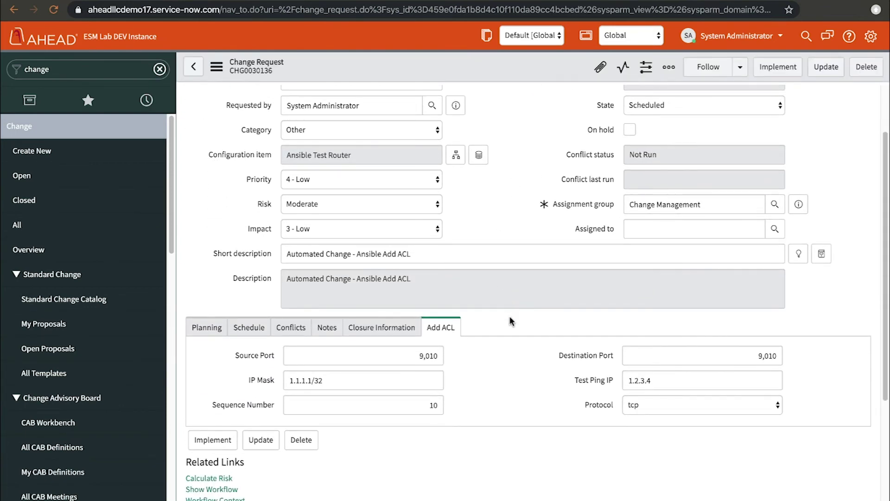
{"action": "scroll", "coordinate": [532, 196], "scroll_direction": "up", "scroll_amount": 2}
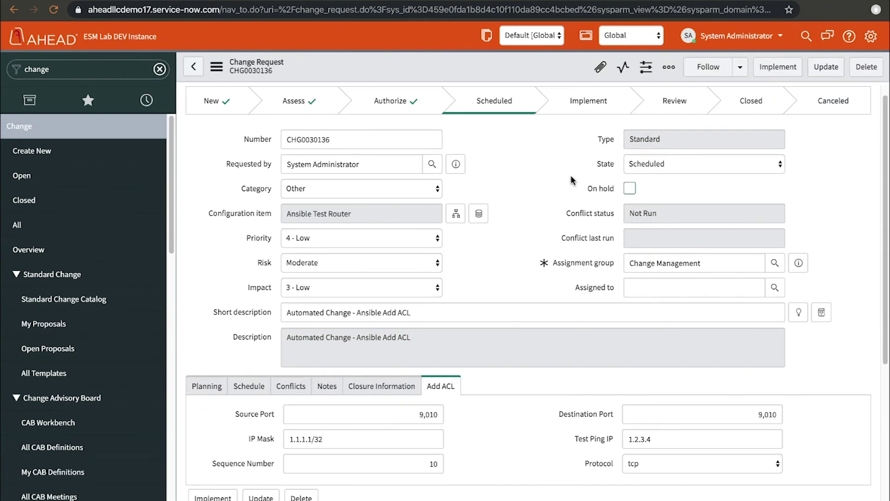
{"action": "left_click", "coordinate": [794, 67]}
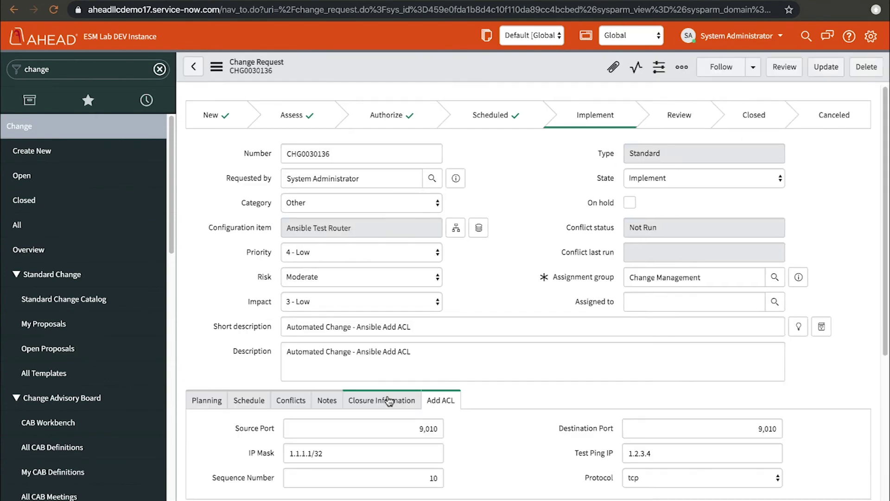
- Show CHG0030136's Notes activity log with its New, Scheduled and Implement state changes
{"action": "left_click", "coordinate": [327, 357]}
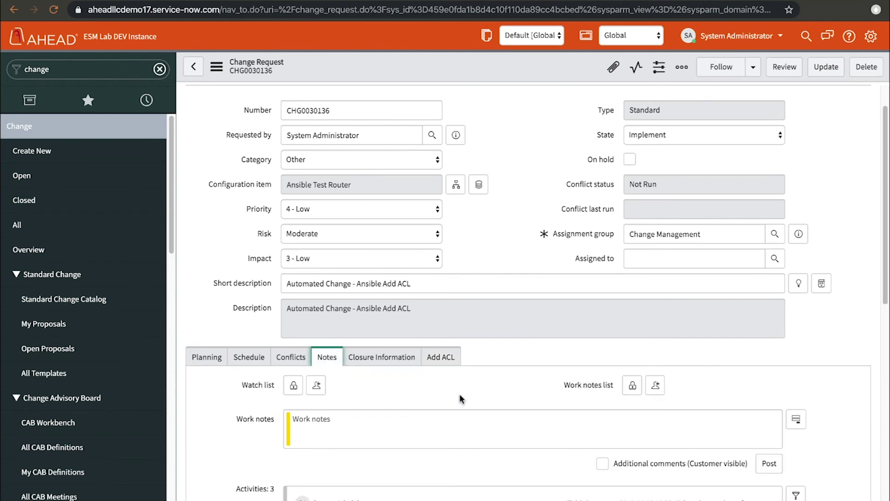
{"action": "scroll", "coordinate": [469, 416], "scroll_direction": "down", "scroll_amount": 4}
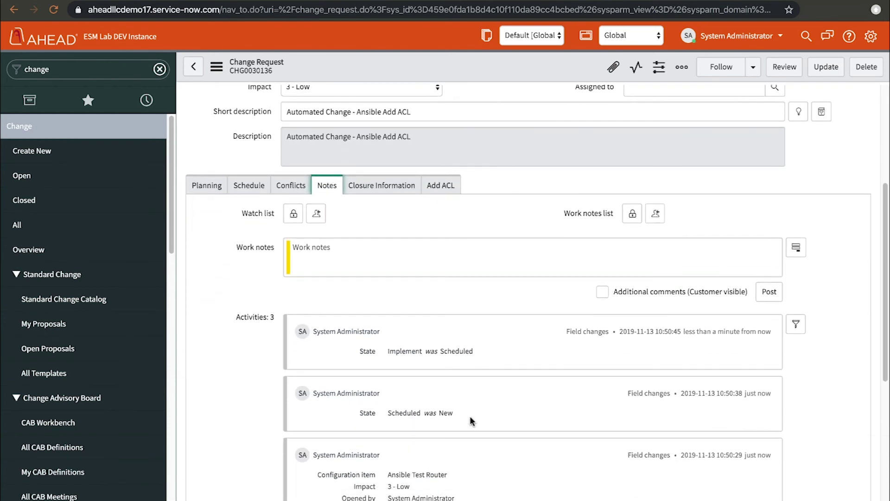